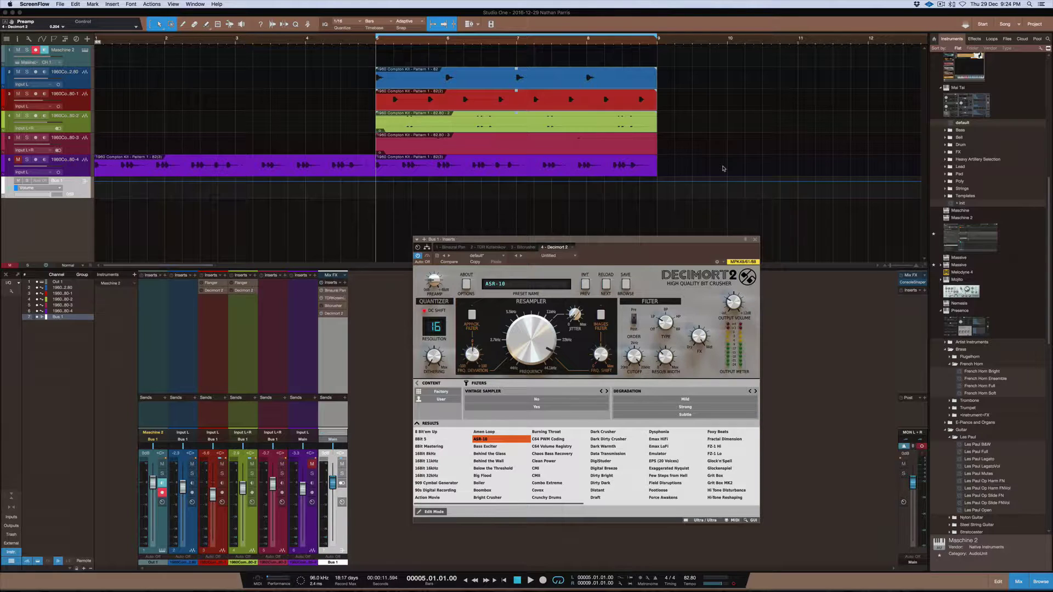
- Bypass Decimort 2 on Bus 1 and unmute the purple 80-4 drum track while playing the looped pattern
{"action": "left_click", "coordinate": [596, 241]}
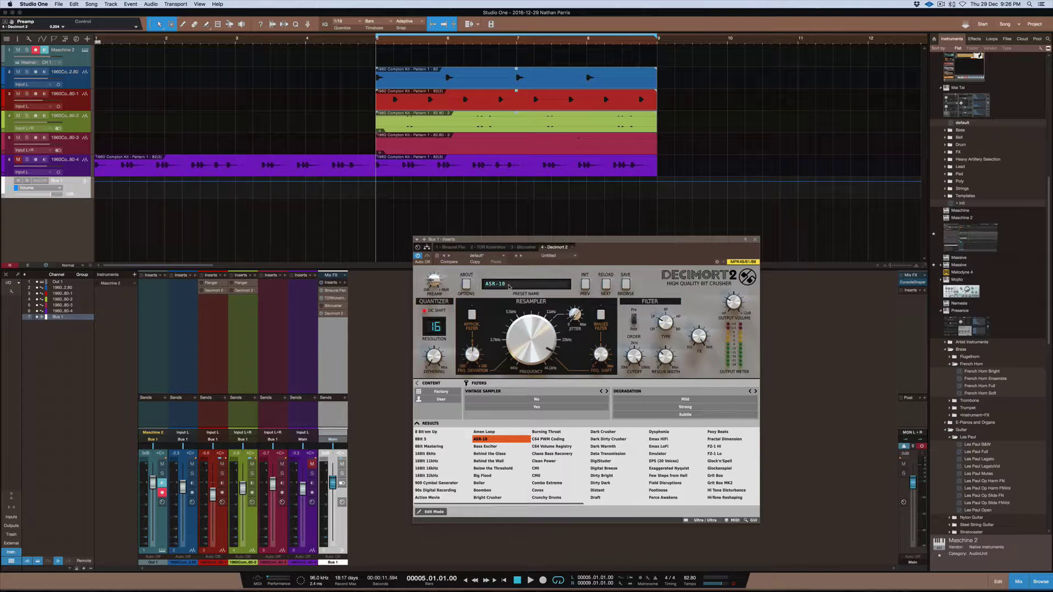
{"action": "left_click", "coordinate": [322, 314]}
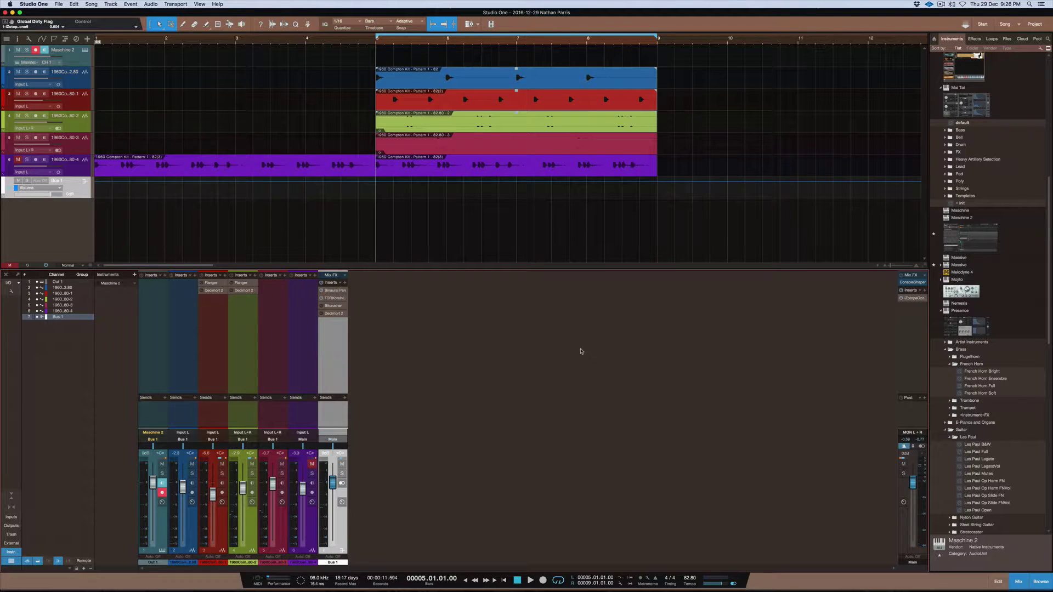
{"action": "key", "text": "space"}
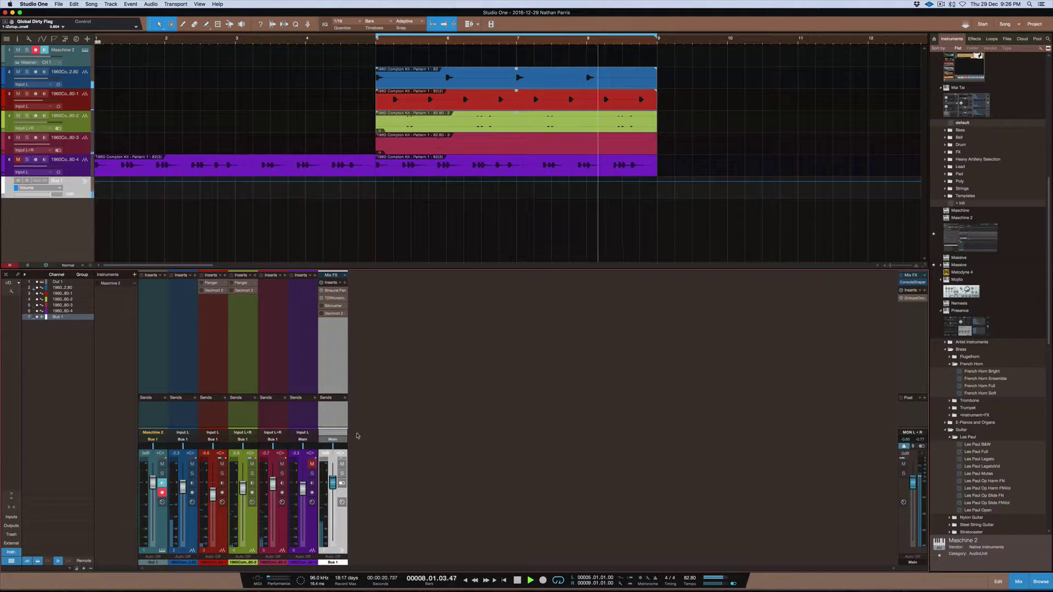
{"action": "left_click", "coordinate": [313, 466]}
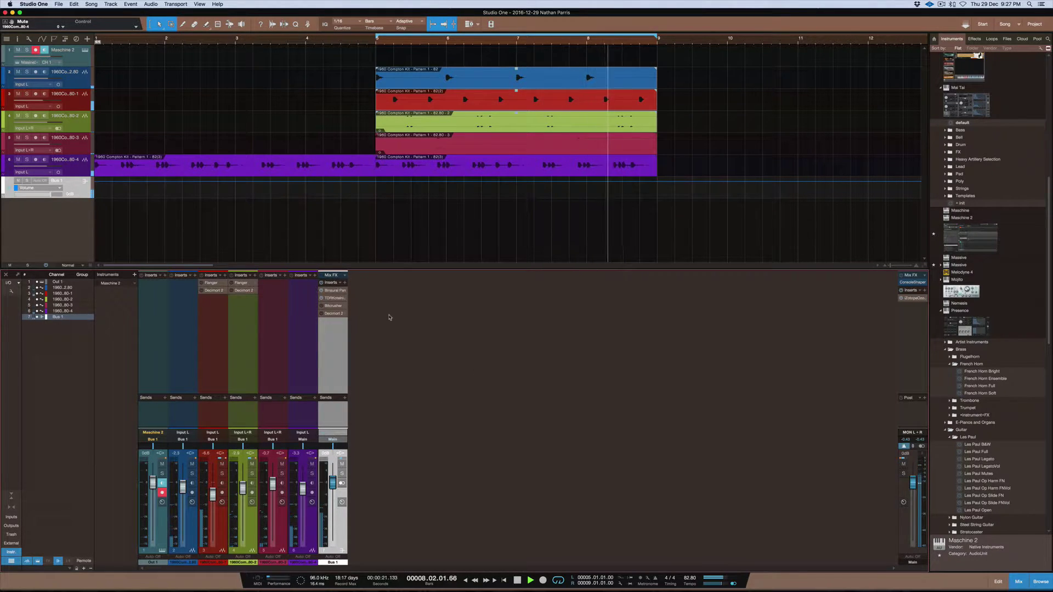
{"action": "key", "text": "space"}
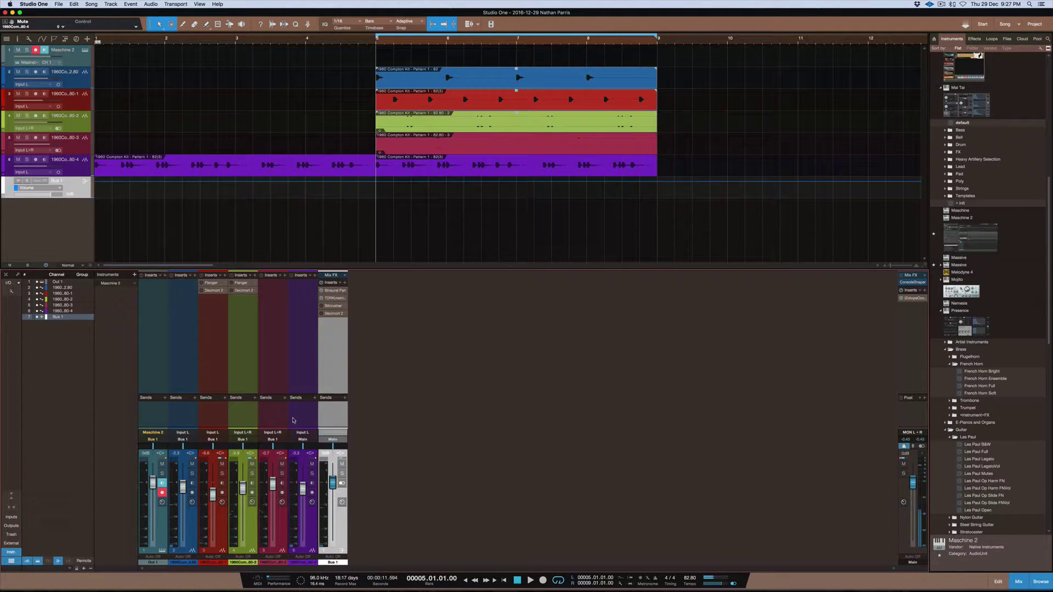
- Open Bus 1's Decimort 2 editor, reactivate the effect and play the loop through it
{"action": "double_click", "coordinate": [334, 314]}
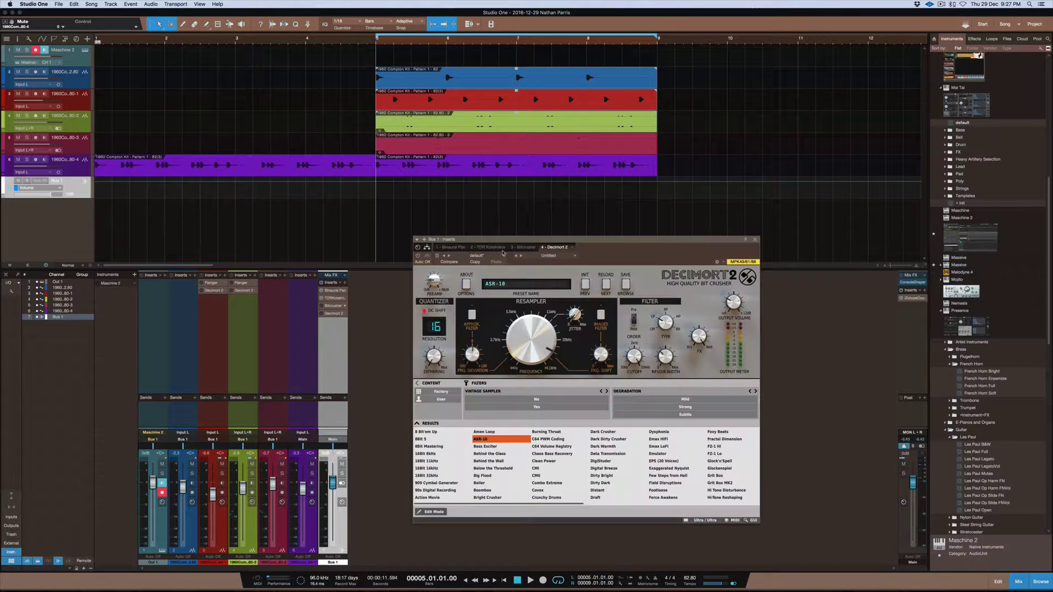
{"action": "left_click_drag", "start_coordinate": [716, 241], "coordinate": [714, 206]}
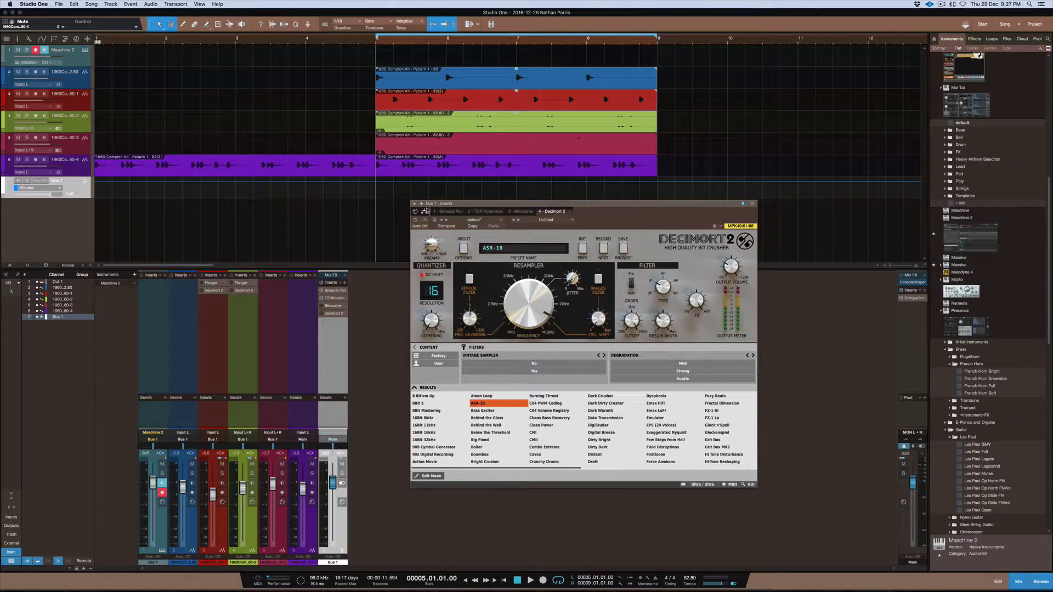
{"action": "left_click", "coordinate": [415, 219]}
{"action": "key", "text": "space"}
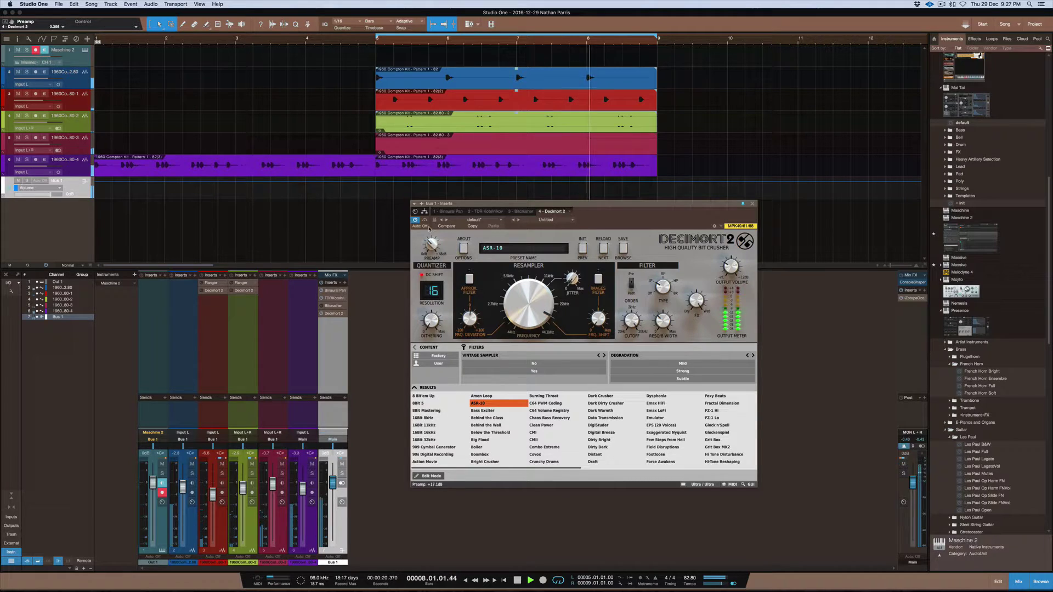
- Adjust Decimort 2's preamp gain and output volume during playback, comparing the processed loop with the bypassed signal
{"action": "mouse_move", "coordinate": [430, 229]}
{"action": "left_mouse_down"}
{"action": "mouse_move", "coordinate": [431, 247]}
{"action": "mouse_move", "coordinate": [431, 237]}
{"action": "left_mouse_up"}
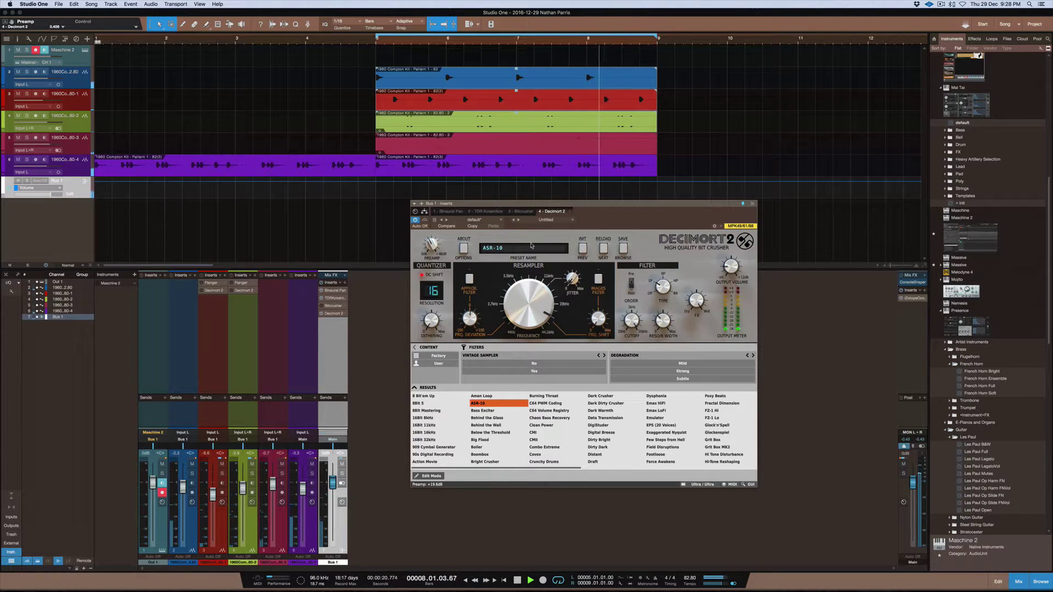
{"action": "left_click_drag", "start_coordinate": [431, 244], "coordinate": [431, 243]}
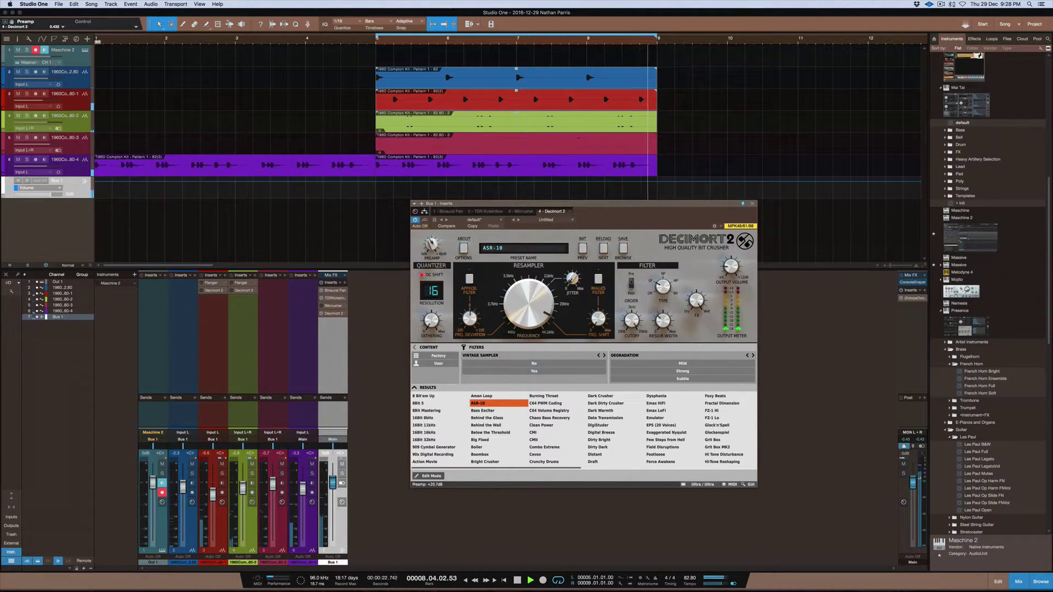
{"action": "left_click_drag", "start_coordinate": [728, 265], "coordinate": [756, 269]}
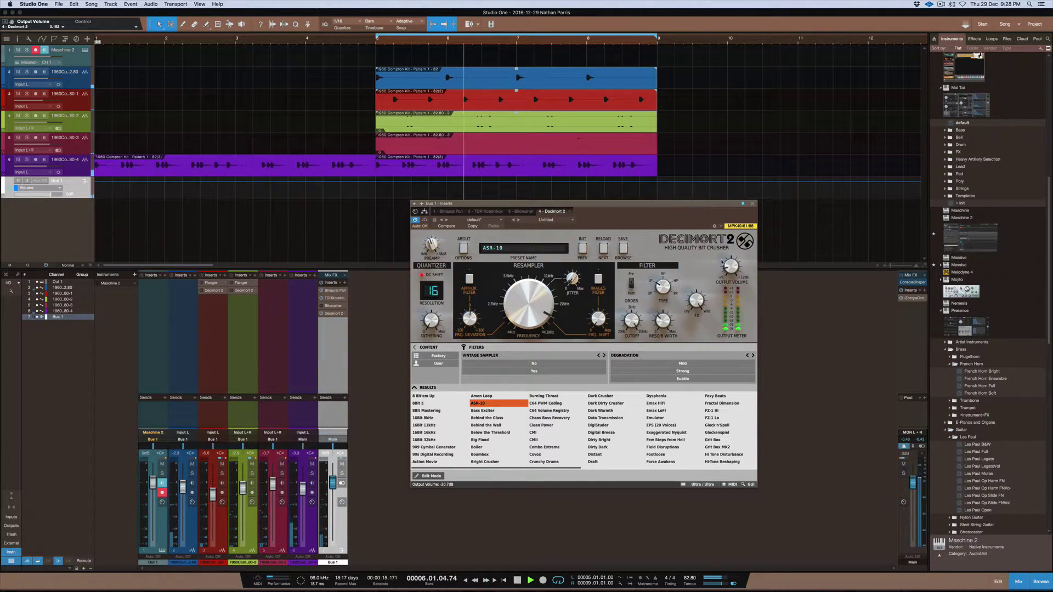
{"action": "left_click", "coordinate": [415, 221]}
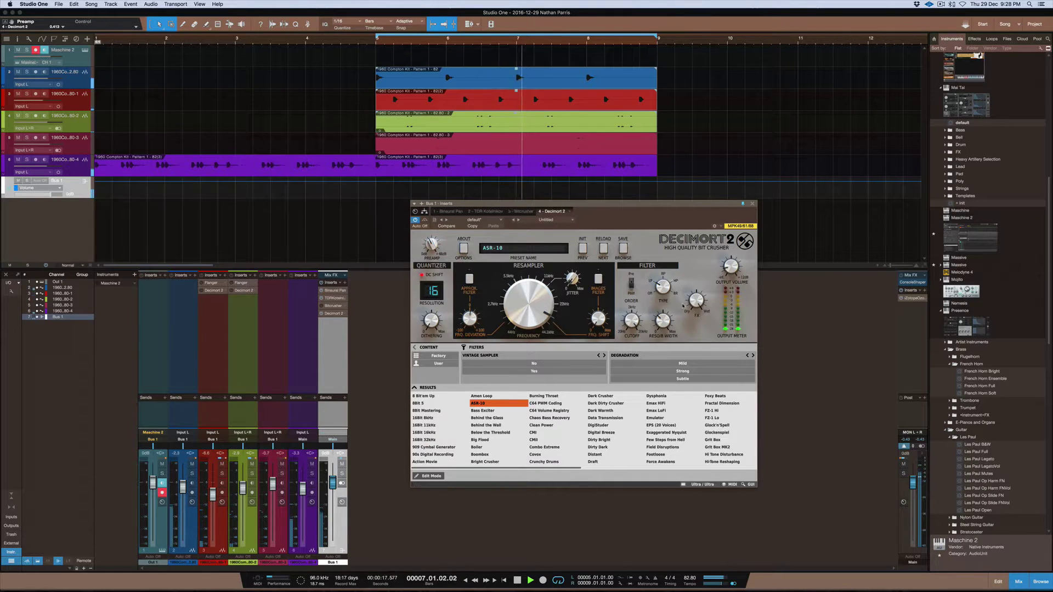
{"action": "key", "text": "space"}
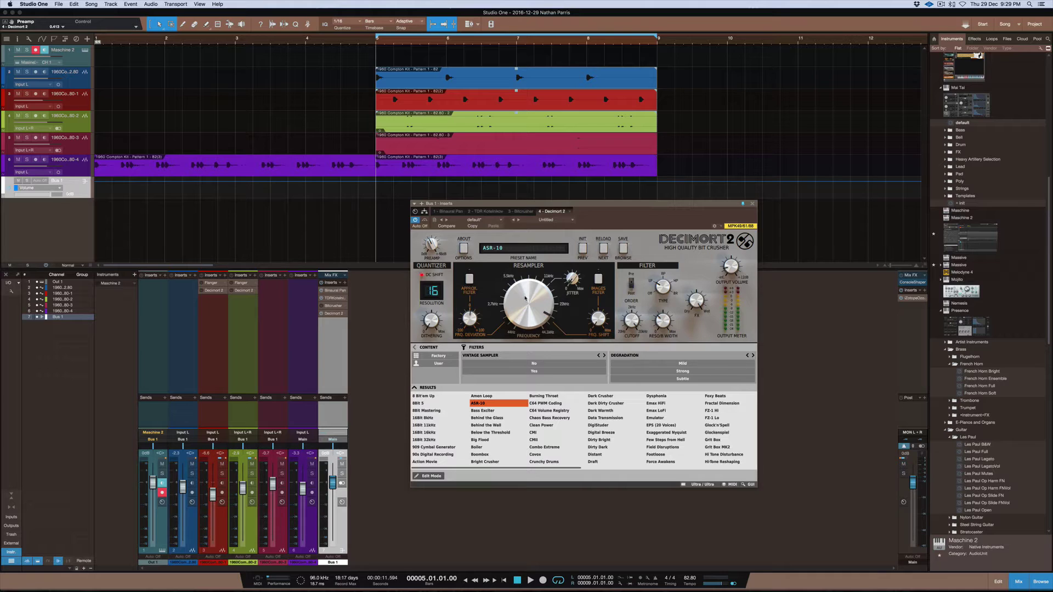
- Try different resampler frequency and filter type settings on the ASR-10 preset, auditioning the loop between changes
{"action": "key", "text": "space"}
{"action": "left_click_drag", "start_coordinate": [526, 290], "coordinate": [525, 313]}
{"action": "key", "text": "space"}
{"action": "left_click_drag", "start_coordinate": [660, 298], "coordinate": [660, 234]}
{"action": "key", "text": "space"}
{"action": "left_click_drag", "start_coordinate": [524, 307], "coordinate": [512, 281]}
{"action": "key", "text": "space"}
- Load the Bass Exciter preset from Decimort 2's preset browser
{"action": "left_click", "coordinate": [625, 248]}
{"action": "left_click", "coordinate": [623, 252]}
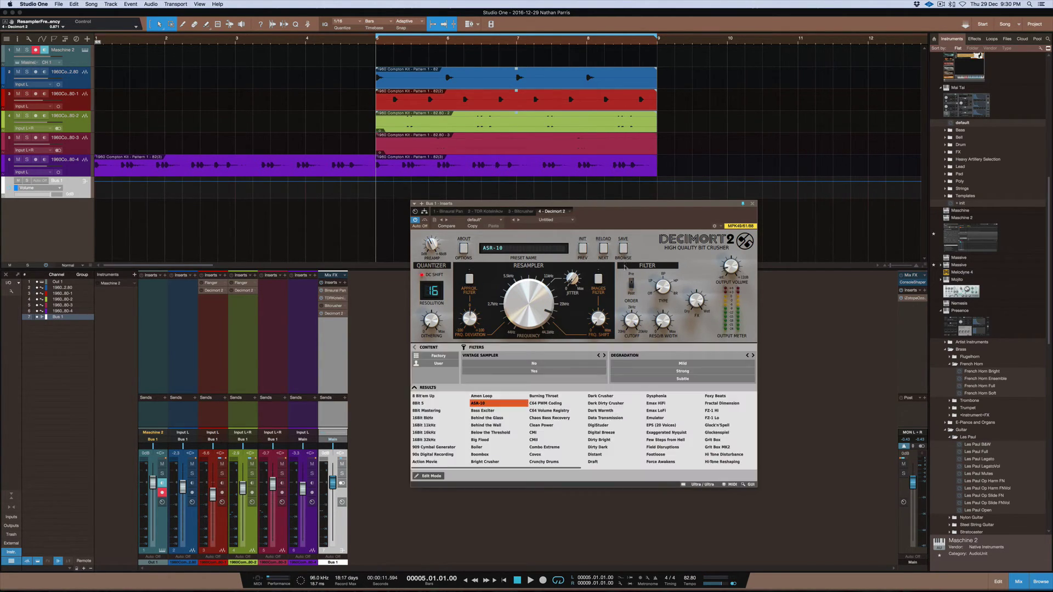
{"action": "left_click", "coordinate": [489, 410]}
{"action": "left_click", "coordinate": [483, 404]}
{"action": "left_click", "coordinate": [487, 411]}
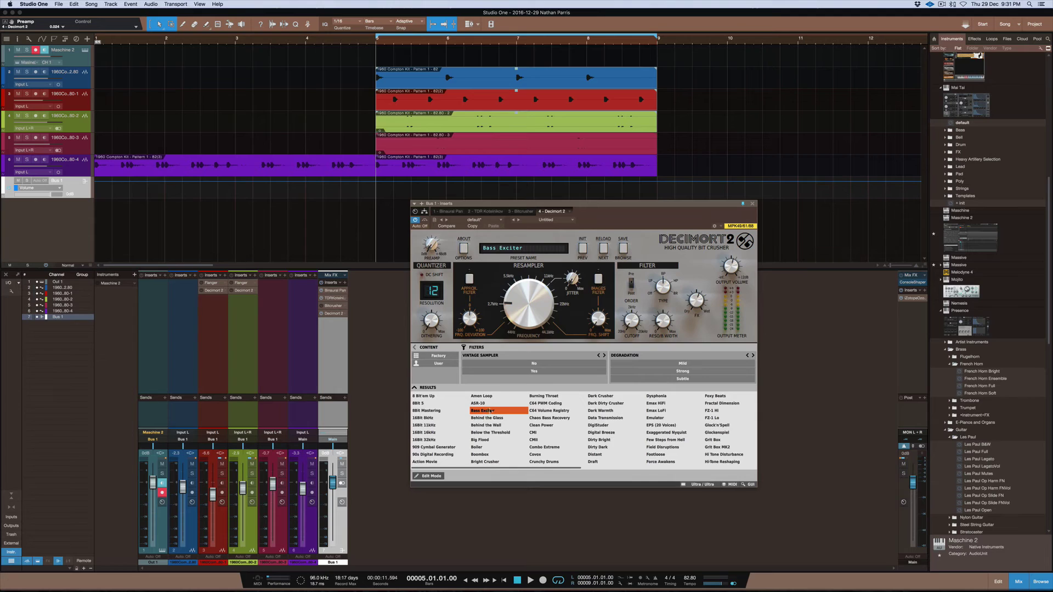
- Audition the loop with Bass Exciter and sweep the filter cutoff, ending at about 65 Hz
{"action": "key", "text": "space"}
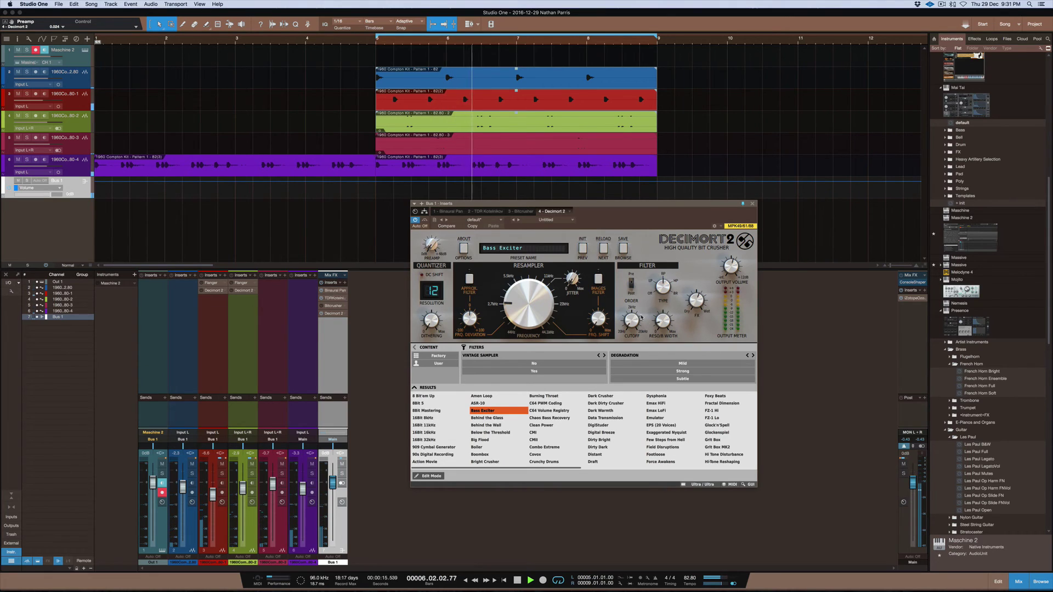
{"action": "key", "text": "space"}
{"action": "left_click_drag", "start_coordinate": [629, 320], "coordinate": [629, 266]}
{"action": "left_click_drag", "start_coordinate": [627, 306], "coordinate": [629, 321]}
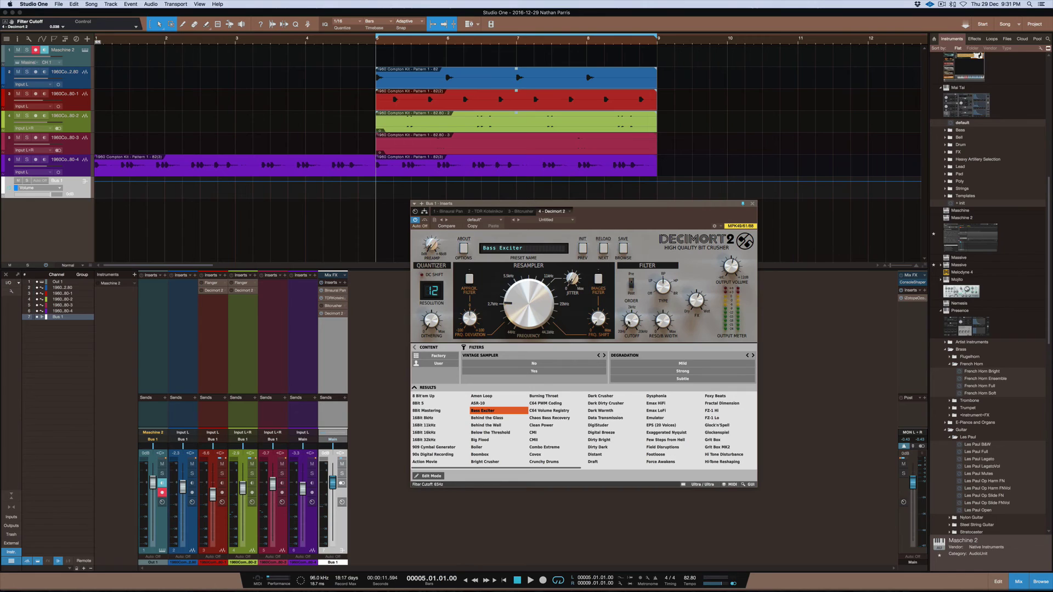
- Load the Chaos Bass Recovery preset in Decimort 2 after trying Behind the Glass
{"action": "left_click", "coordinate": [493, 419]}
{"action": "left_click", "coordinate": [550, 418]}
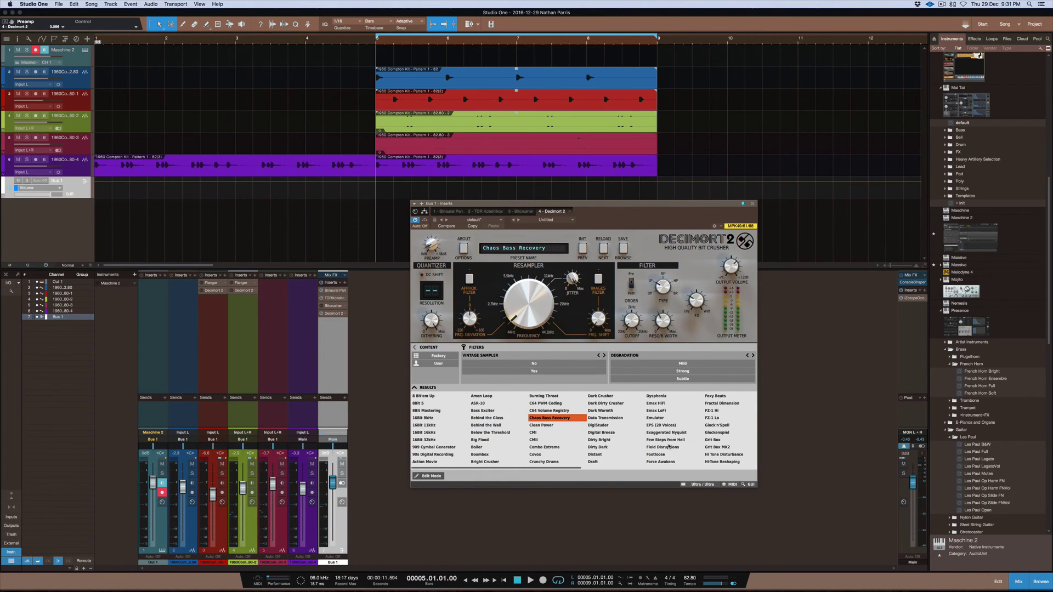